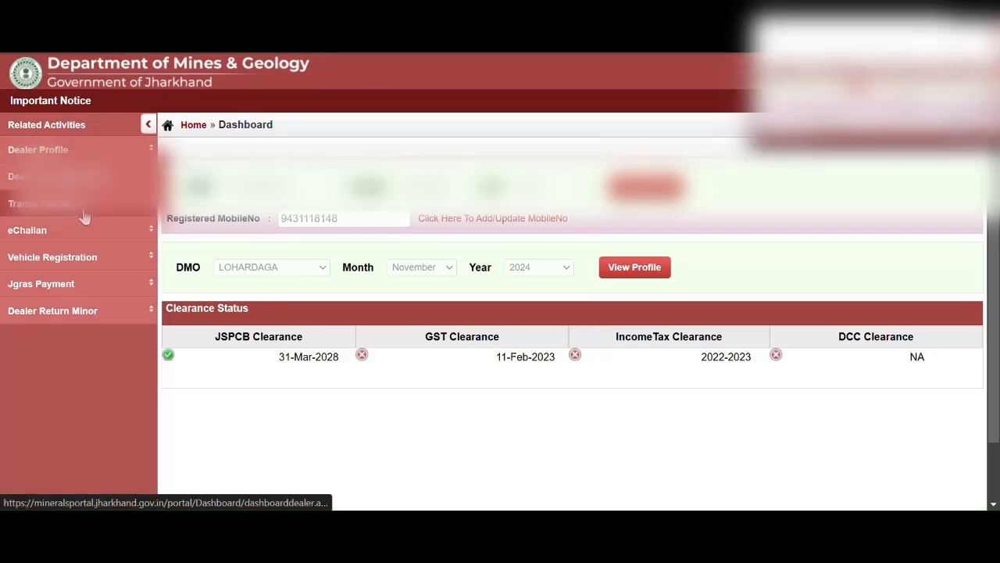
Open the dealer permit application form for transit permits and select STONE as the mineral.
{"action": "left_click", "coordinate": [84, 215]}
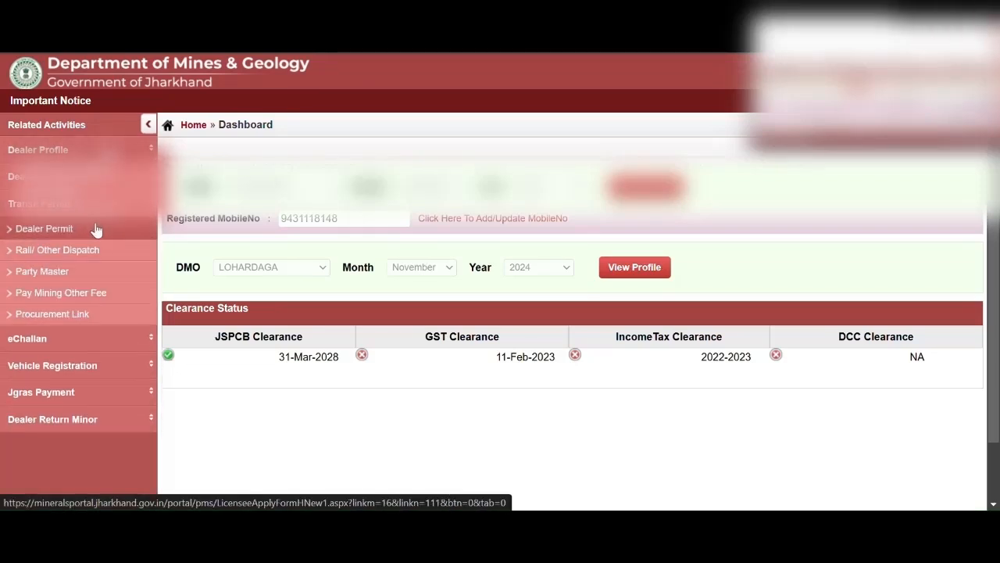
{"action": "left_click", "coordinate": [96, 228]}
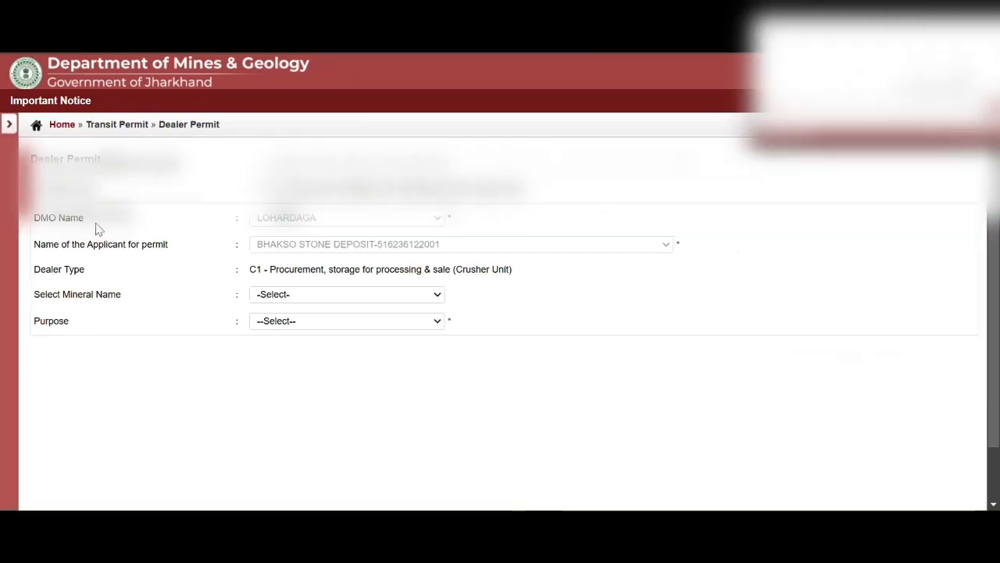
{"action": "left_click", "coordinate": [316, 300]}
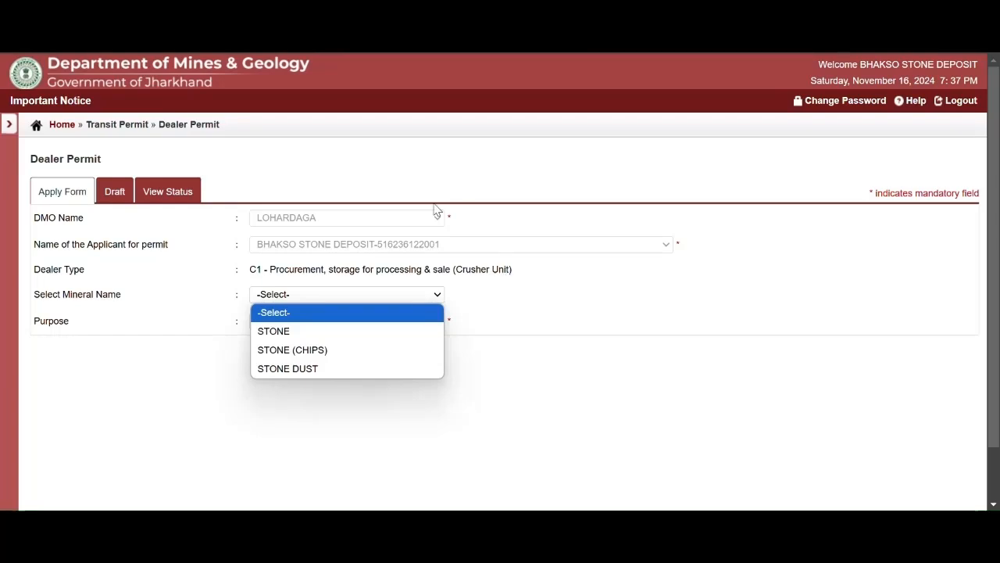
{"action": "scroll", "coordinate": [472, 261], "scroll_direction": "down", "scroll_amount": 1}
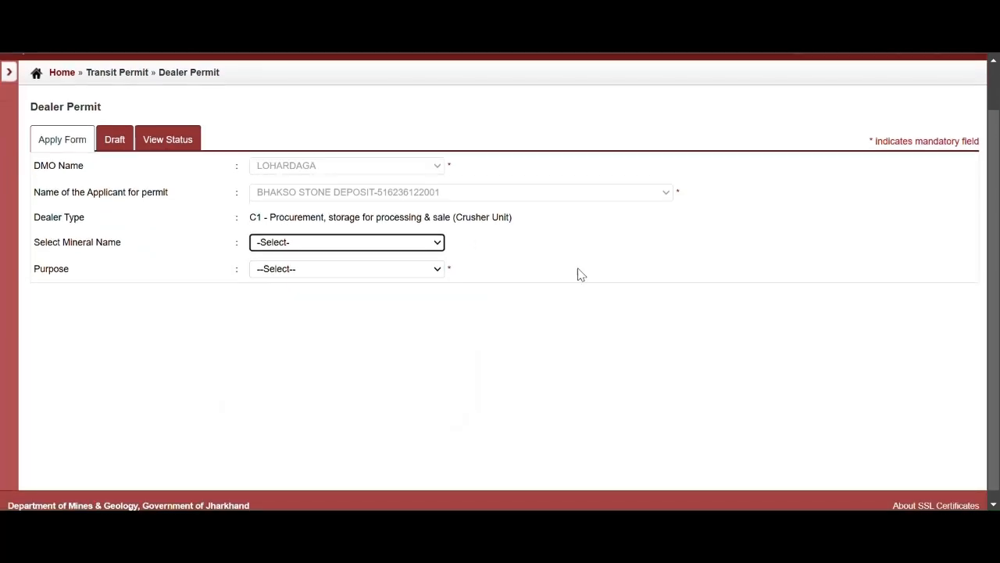
{"action": "left_click", "coordinate": [406, 246]}
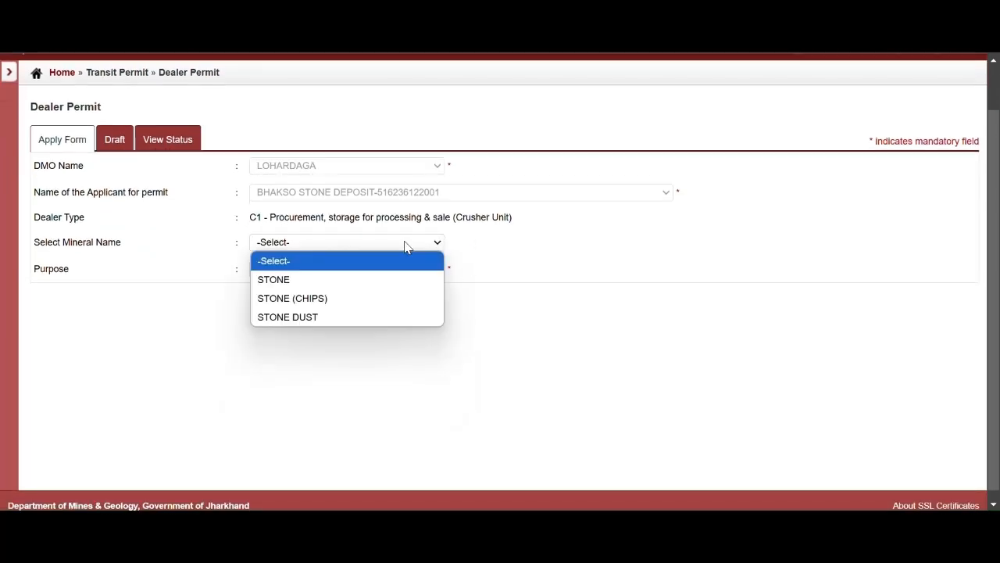
{"action": "left_click", "coordinate": [326, 281]}
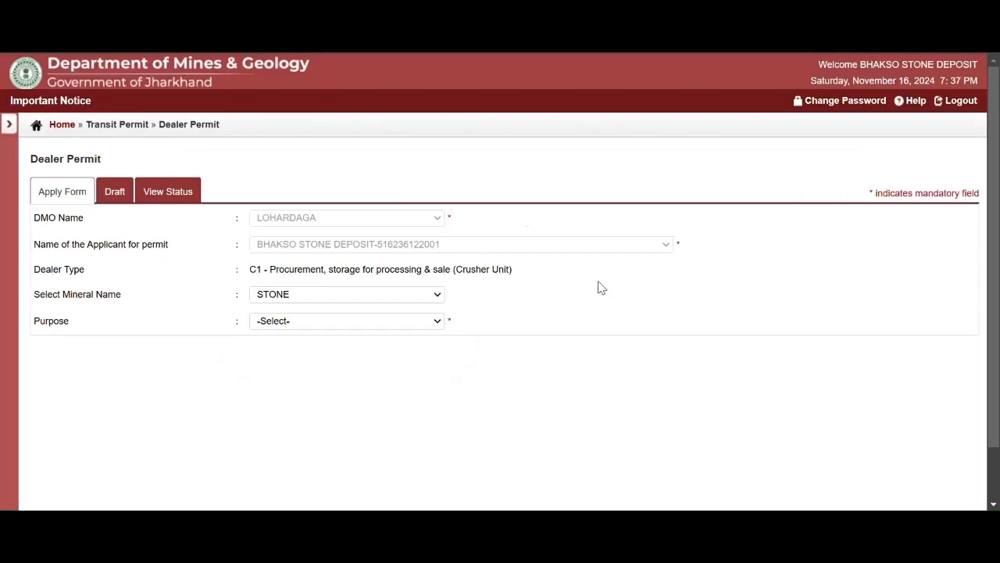
Set the purpose of the dealer permit application to Sale.
{"action": "scroll", "coordinate": [600, 287], "scroll_direction": "down", "scroll_amount": 1}
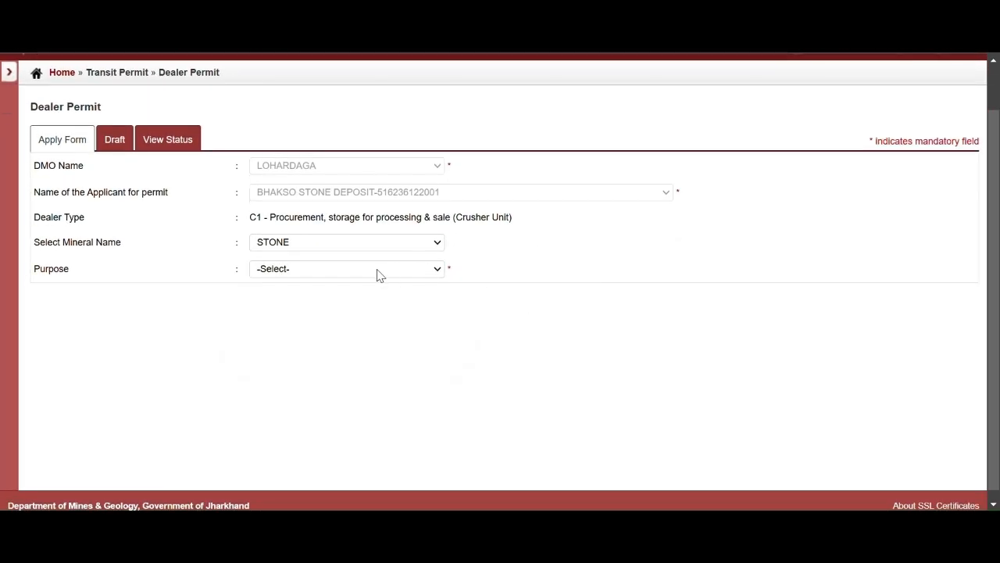
{"action": "left_click", "coordinate": [378, 273]}
{"action": "left_click", "coordinate": [337, 310]}
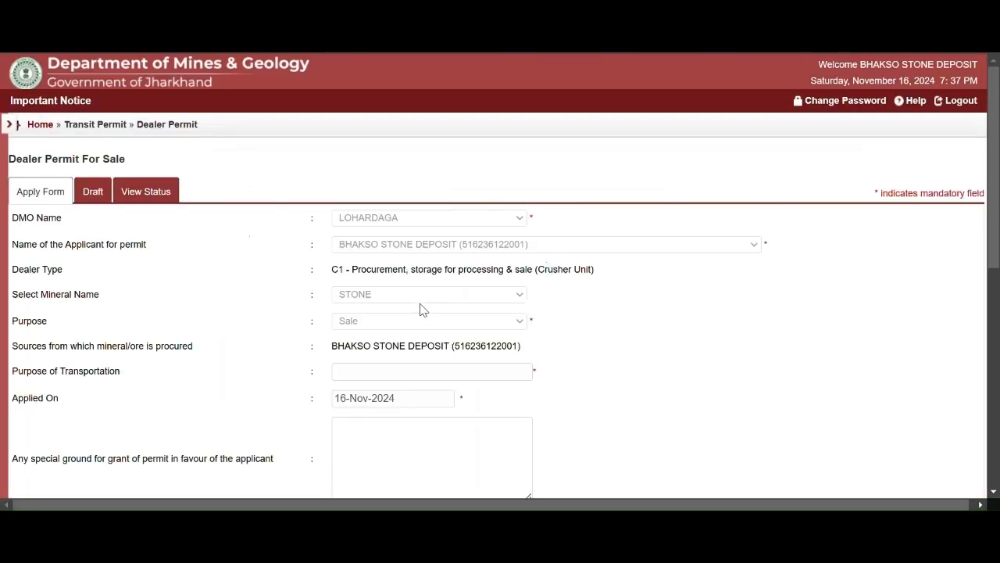
{"action": "scroll", "coordinate": [468, 258], "scroll_direction": "down", "scroll_amount": 1}
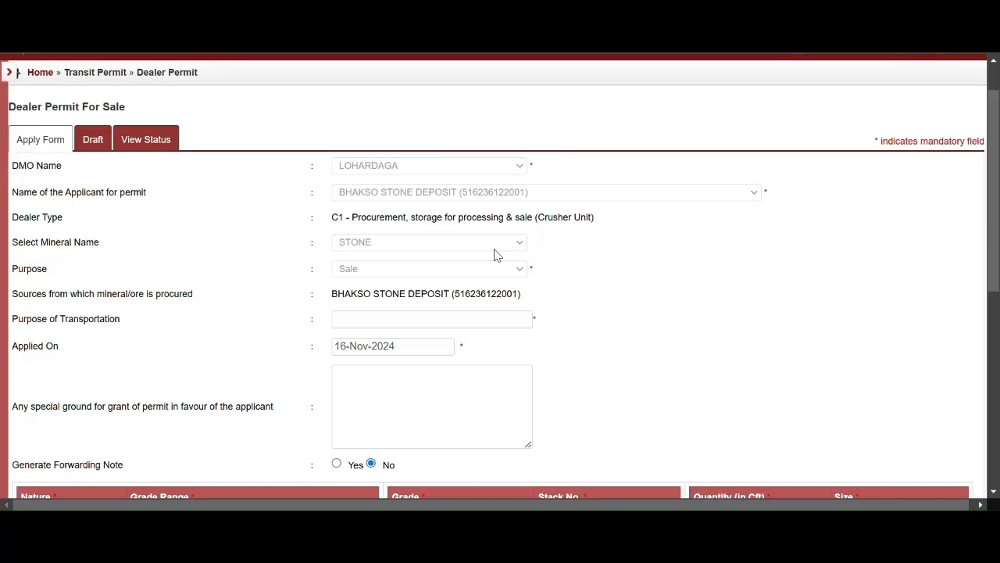
{"action": "scroll", "coordinate": [313, 313], "scroll_direction": "down", "scroll_amount": 2}
{"action": "left_click", "coordinate": [70, 416]}
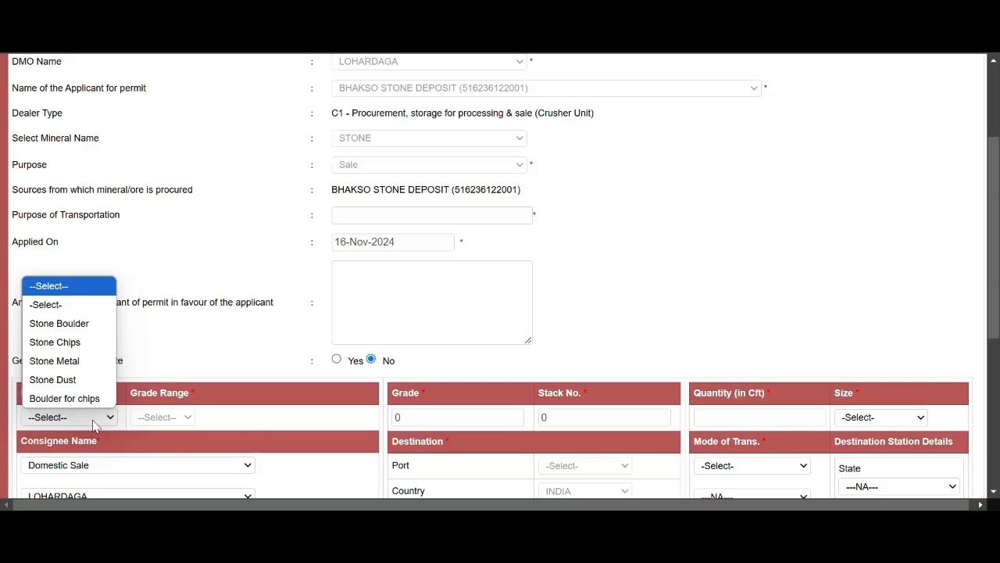
{"action": "left_click", "coordinate": [93, 424]}
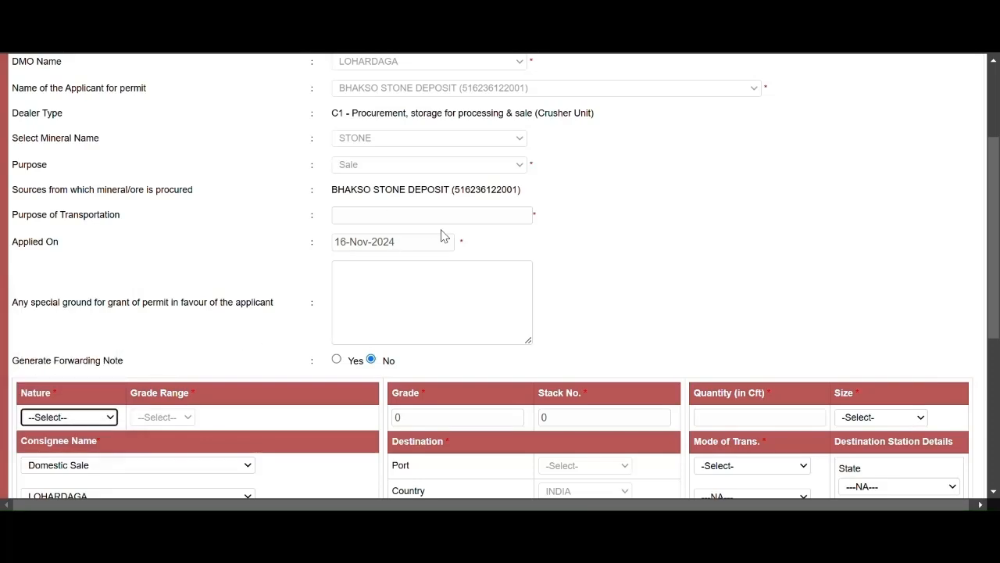
Enter SALE as the purpose of transportation and N/A as the special ground for granting the permit.
{"action": "scroll", "coordinate": [441, 236], "scroll_direction": "up", "scroll_amount": 1}
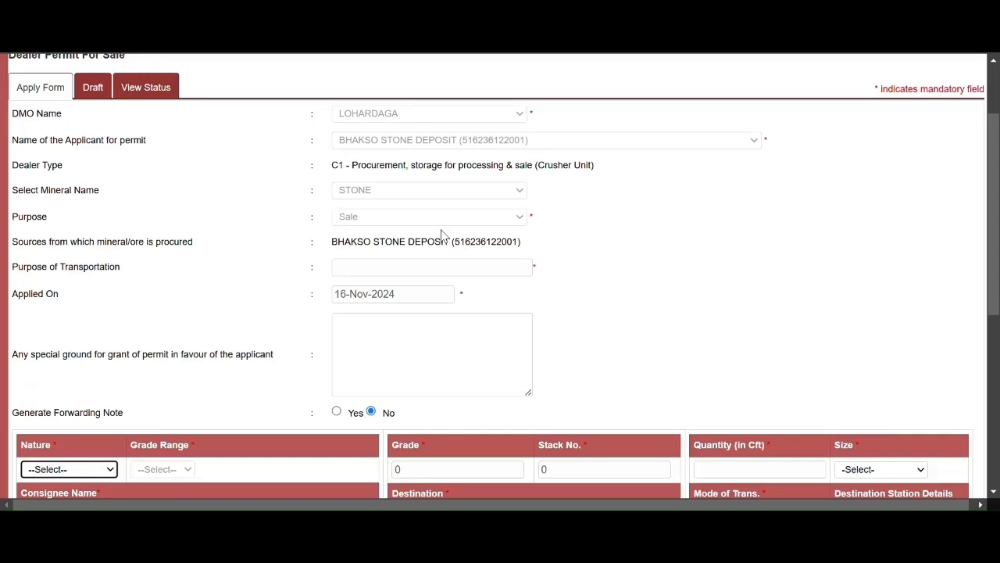
{"action": "left_click", "coordinate": [394, 267]}
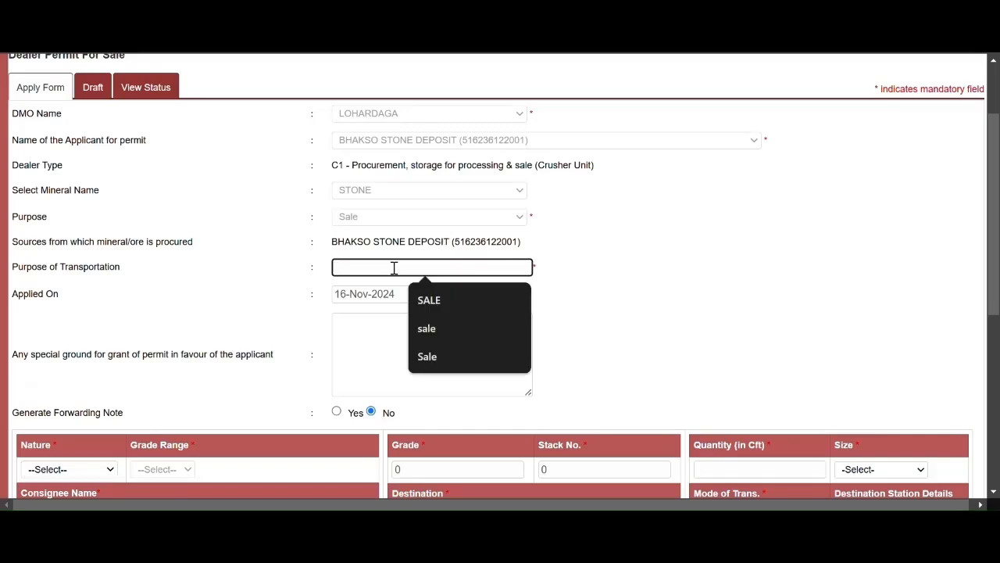
{"action": "type", "text": "sal"}
{"action": "key", "text": "BackSpace"}
{"action": "key", "text": "BackSpace"}
{"action": "key", "text": "BackSpace"}
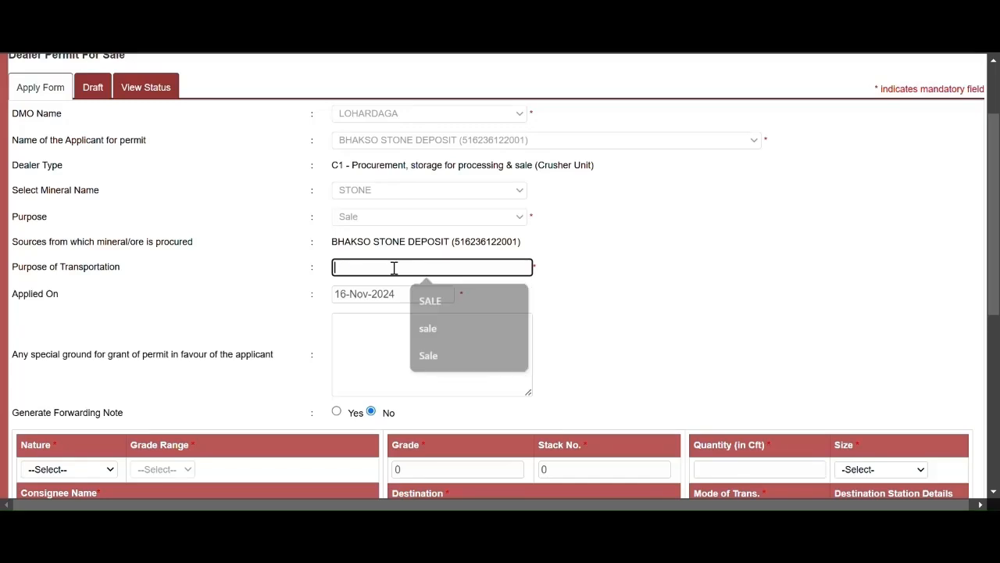
{"action": "type", "text": "SALE"}
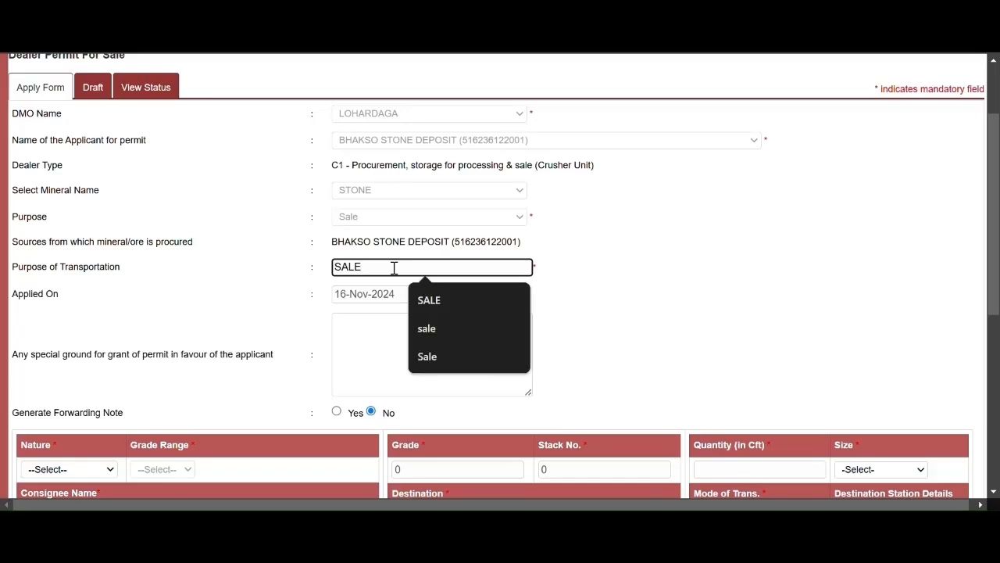
{"action": "left_click", "coordinate": [379, 328]}
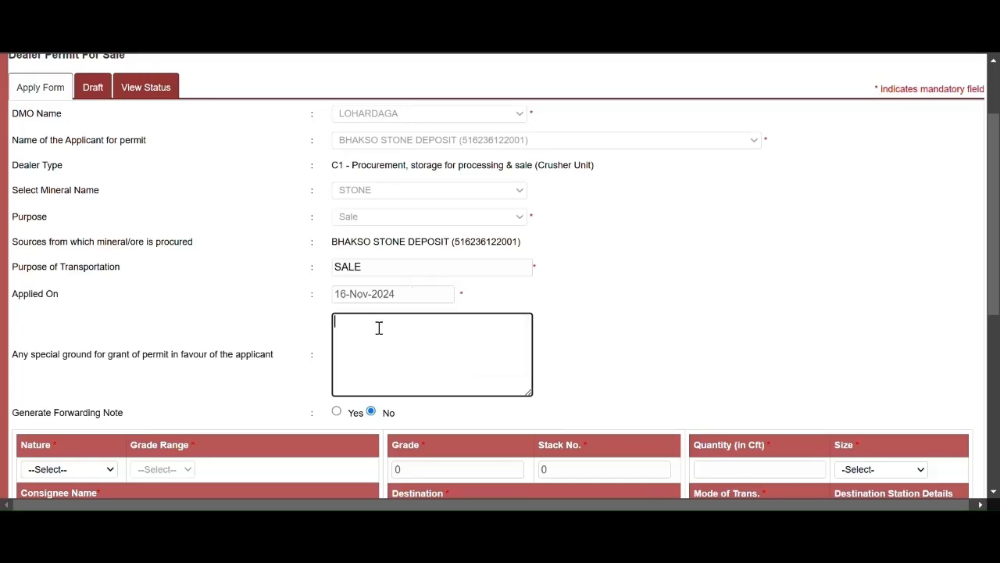
{"action": "type", "text": "N/A"}
Set the mineral's nature to Stone Dust and its size to No Size in the stack details.
{"action": "scroll", "coordinate": [379, 328], "scroll_direction": "down", "scroll_amount": 1}
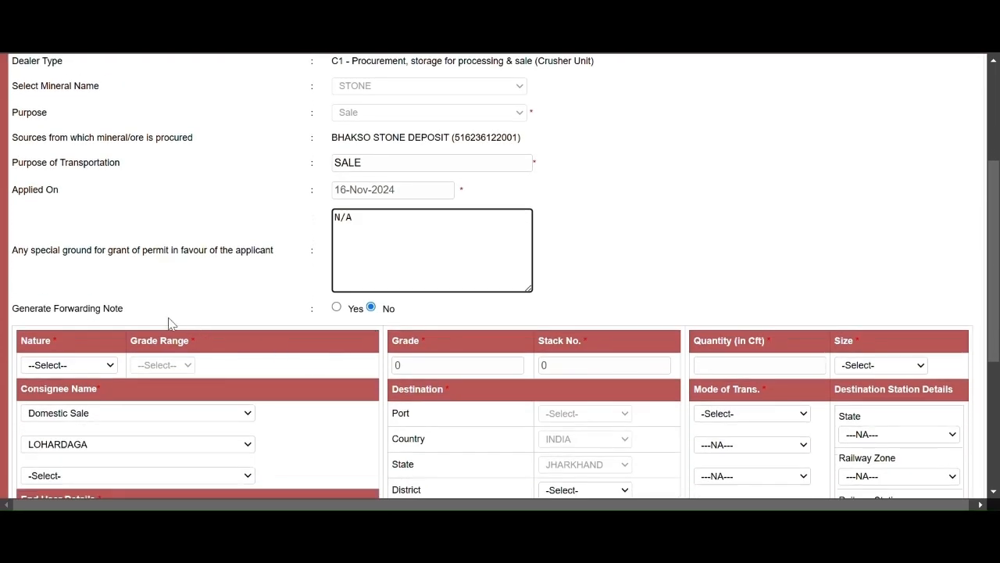
{"action": "left_click", "coordinate": [88, 365]}
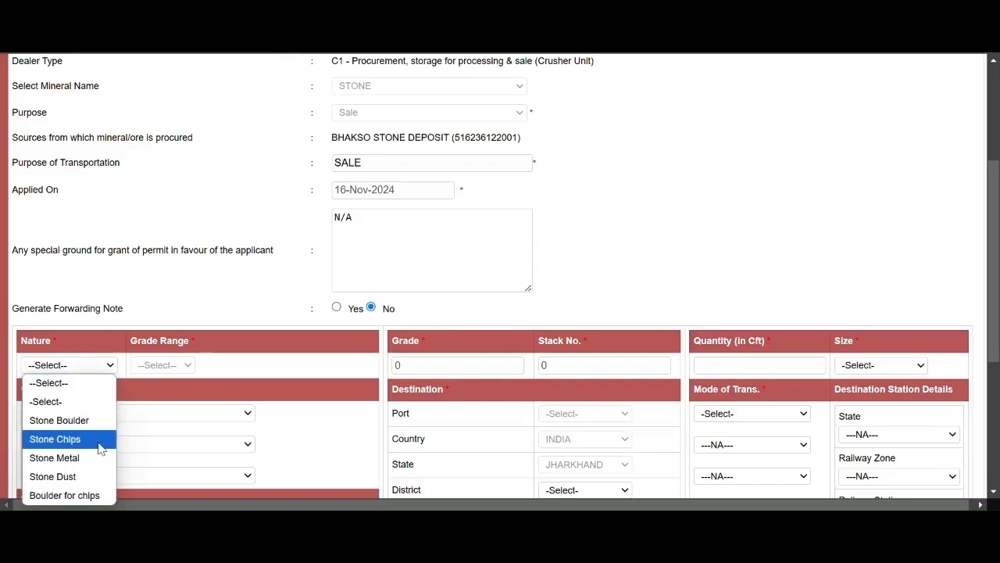
{"action": "left_click", "coordinate": [88, 477]}
{"action": "scroll", "coordinate": [88, 483], "scroll_direction": "down", "scroll_amount": 3}
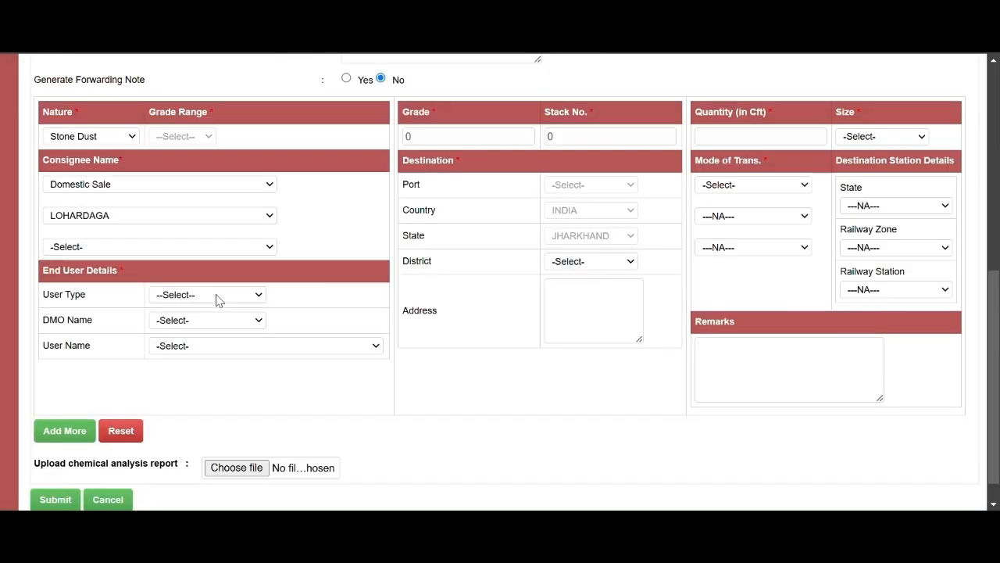
{"action": "left_click", "coordinate": [217, 297]}
{"action": "scroll", "coordinate": [330, 237], "scroll_direction": "up", "scroll_amount": 1}
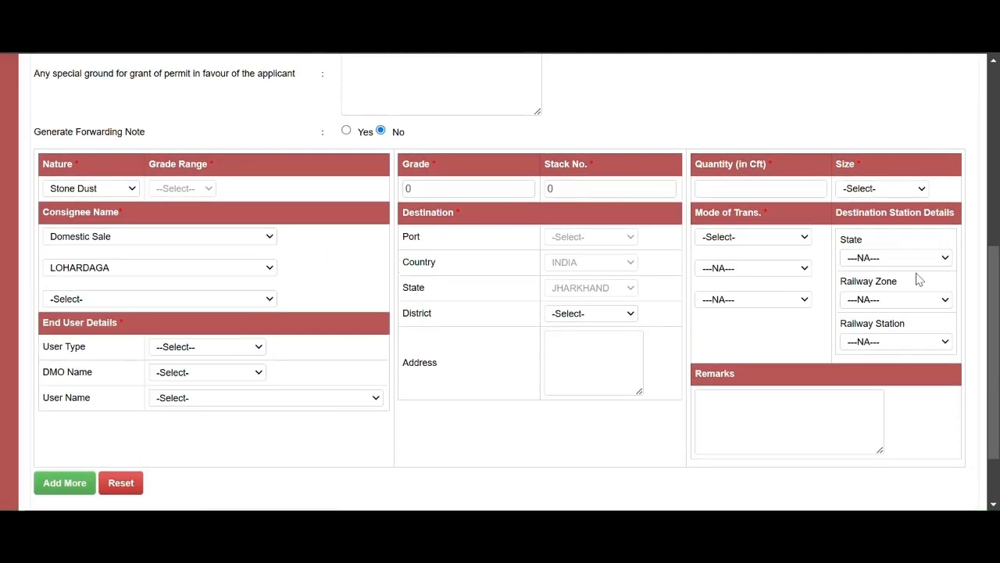
{"action": "left_click", "coordinate": [898, 189]}
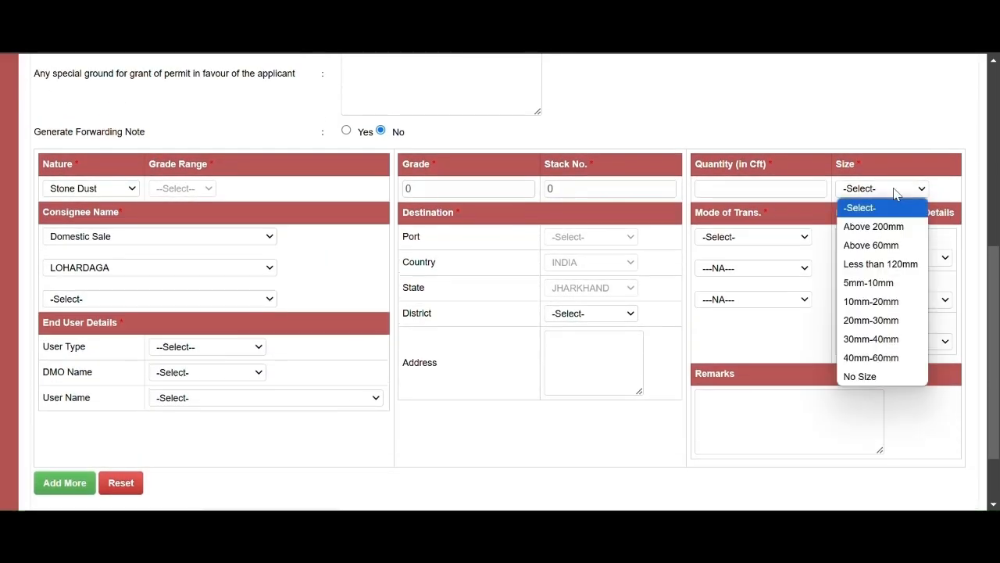
{"action": "left_click", "coordinate": [860, 376]}
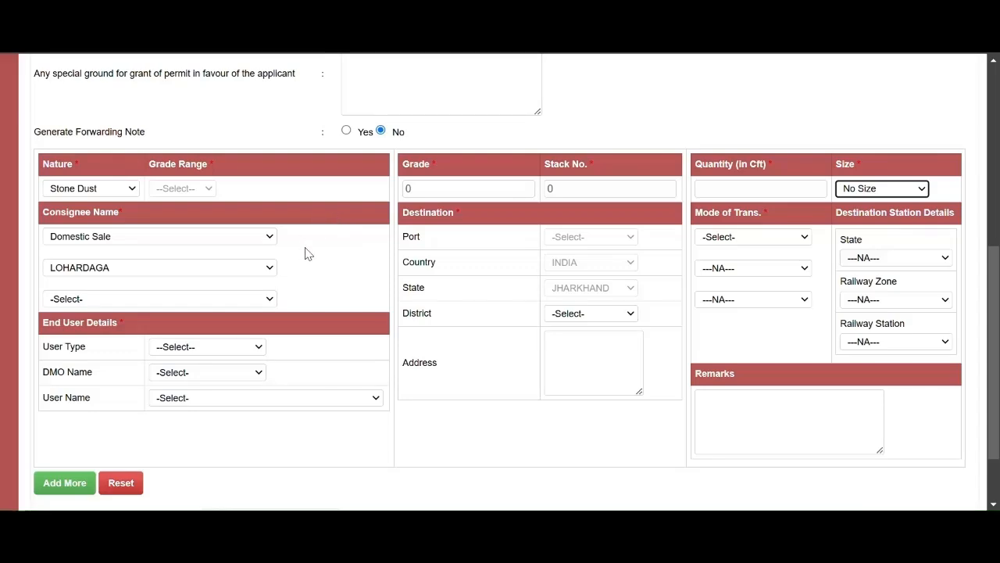
Set the consignee to Other than Consignee and the destination district to LOHARDAGA.
{"action": "left_click", "coordinate": [242, 241]}
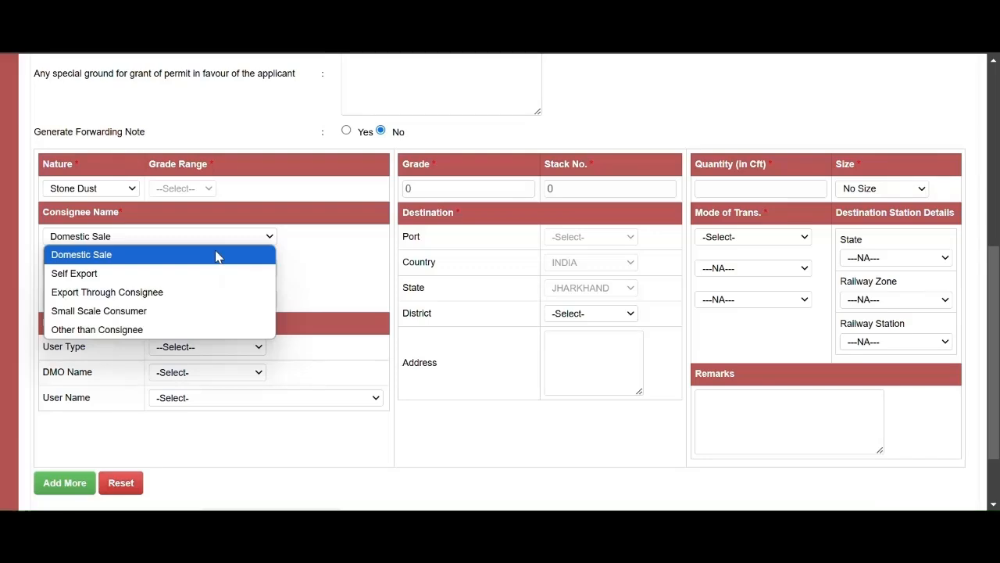
{"action": "left_click", "coordinate": [163, 328]}
{"action": "scroll", "coordinate": [328, 281], "scroll_direction": "down", "scroll_amount": 1}
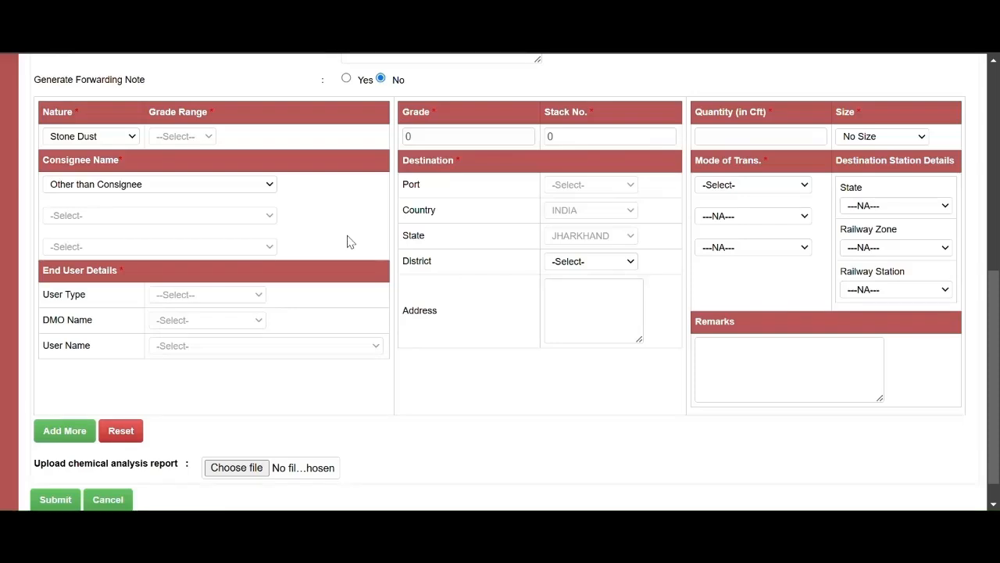
{"action": "left_click", "coordinate": [630, 264]}
{"action": "scroll", "coordinate": [622, 152], "scroll_direction": "down", "scroll_amount": 1}
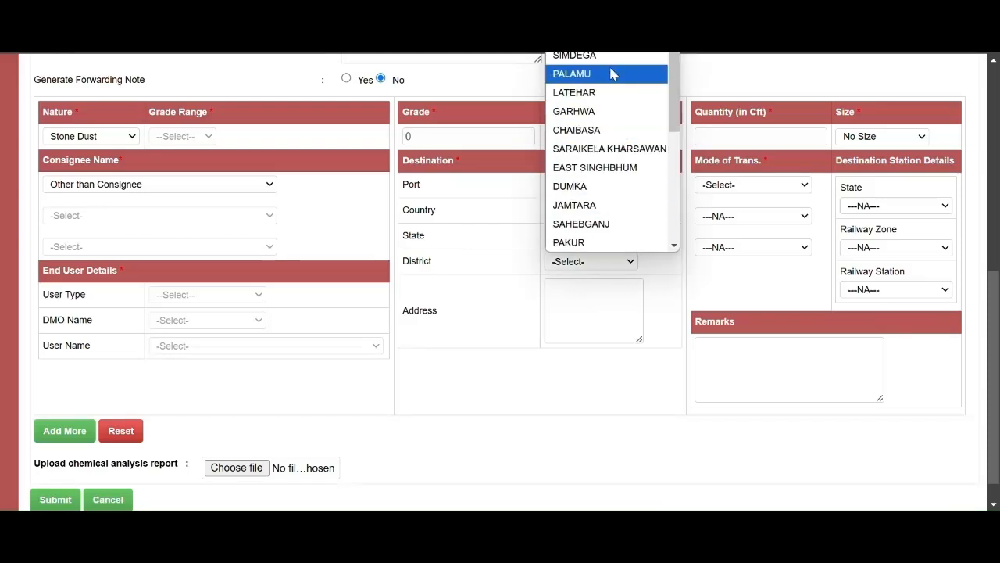
{"action": "left_click", "coordinate": [594, 16]}
Fill in the destination address and set the mode of transport to Direct to Destination by Road.
{"action": "left_click", "coordinate": [601, 318]}
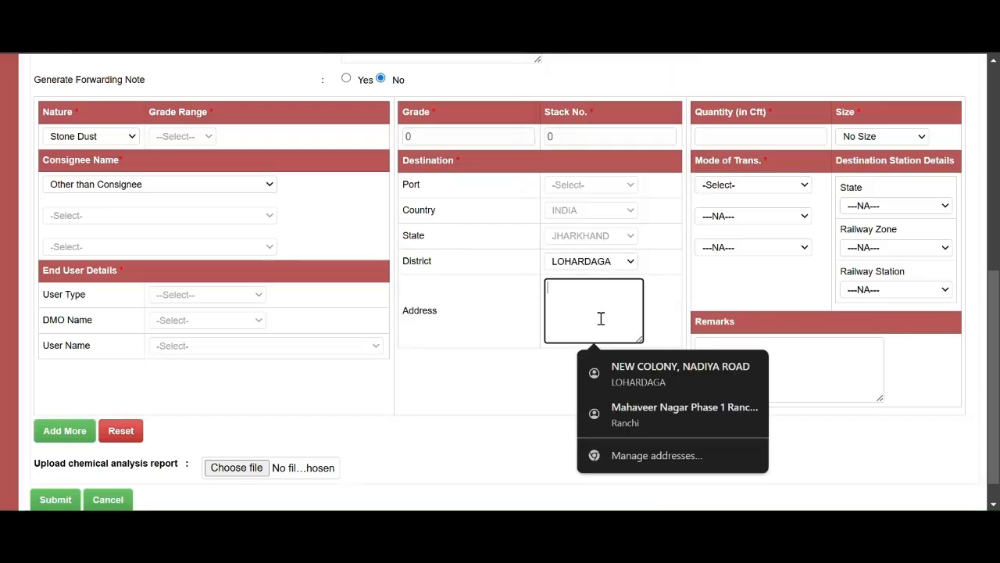
{"action": "type", "text": "BHAKSHO,LOHARDAGA"}
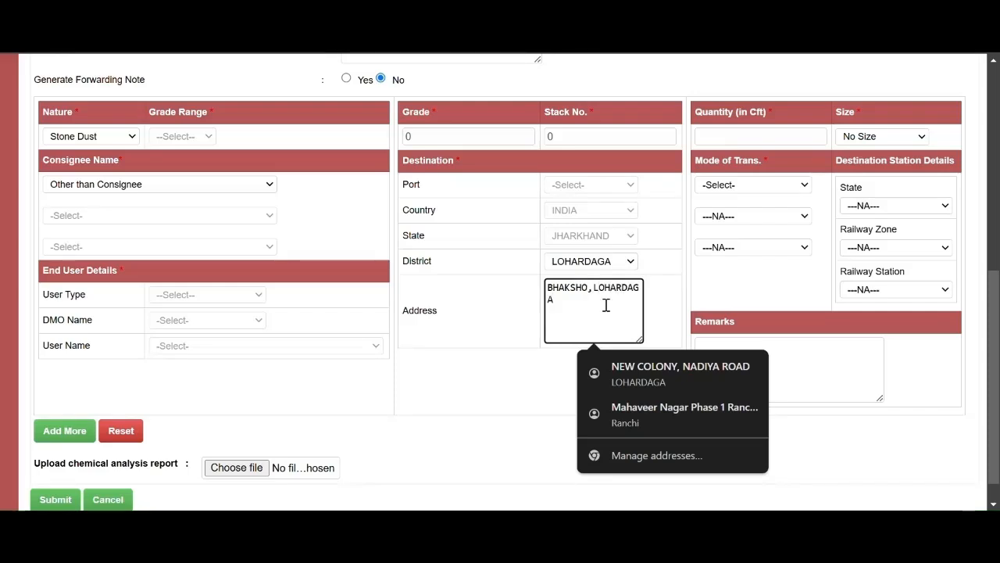
{"action": "left_click", "coordinate": [766, 192]}
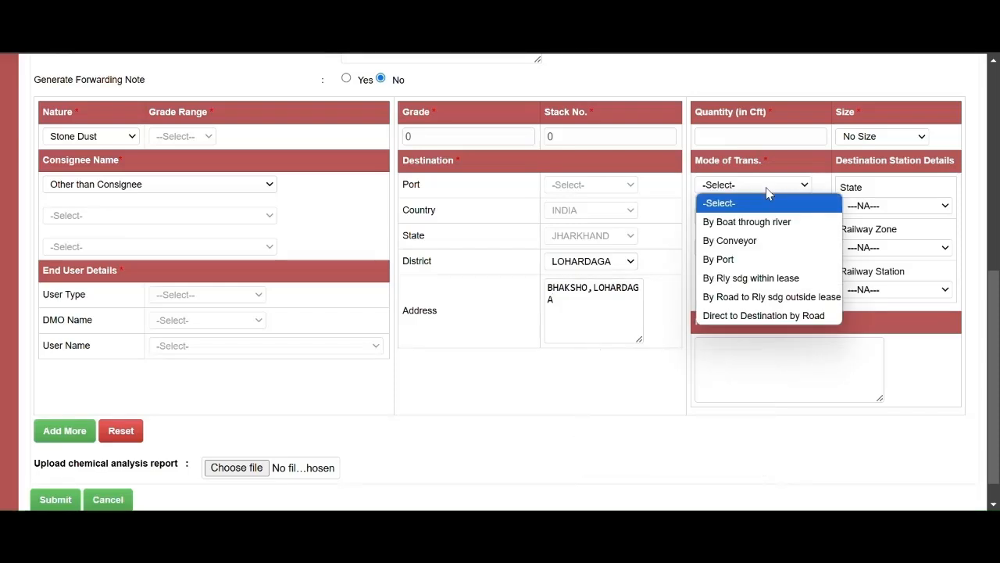
{"action": "left_click", "coordinate": [762, 316]}
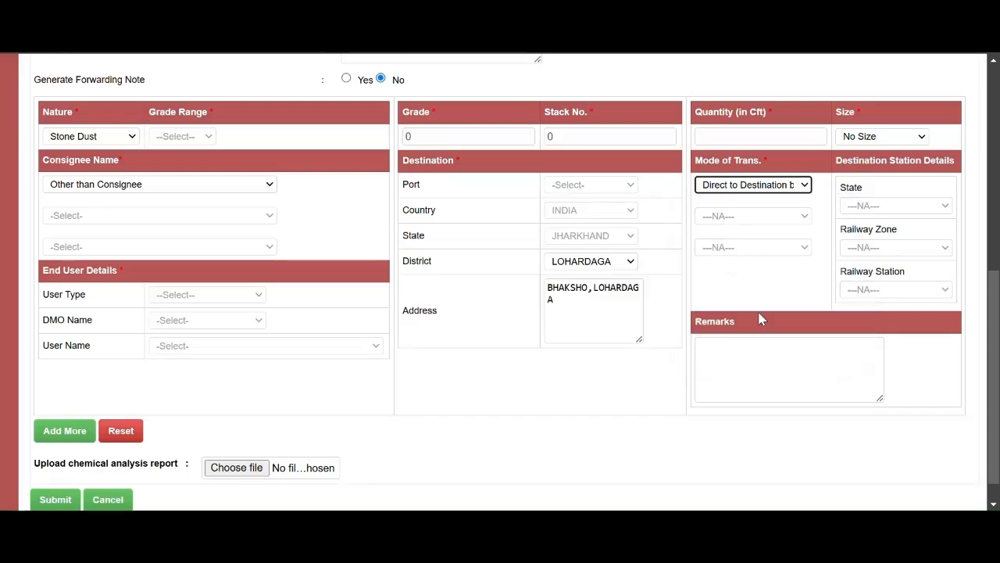
Enter PERMIT APPLIED as the remarks and set the quantity to 1000 Cft.
{"action": "left_click", "coordinate": [726, 362]}
{"action": "type", "text": "PERM"}
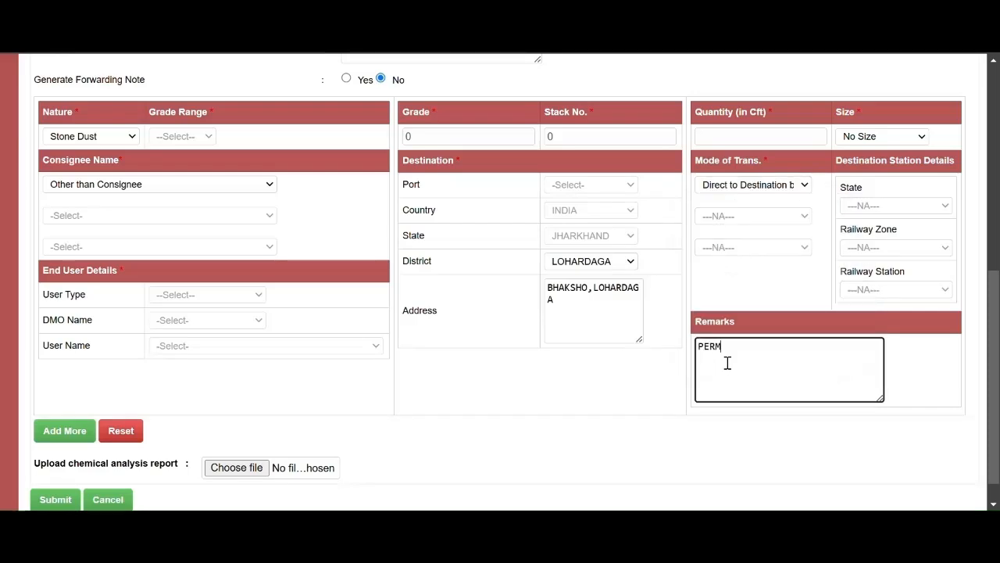
{"action": "type", "text": "IT APPLIED"}
{"action": "left_click", "coordinate": [937, 356]}
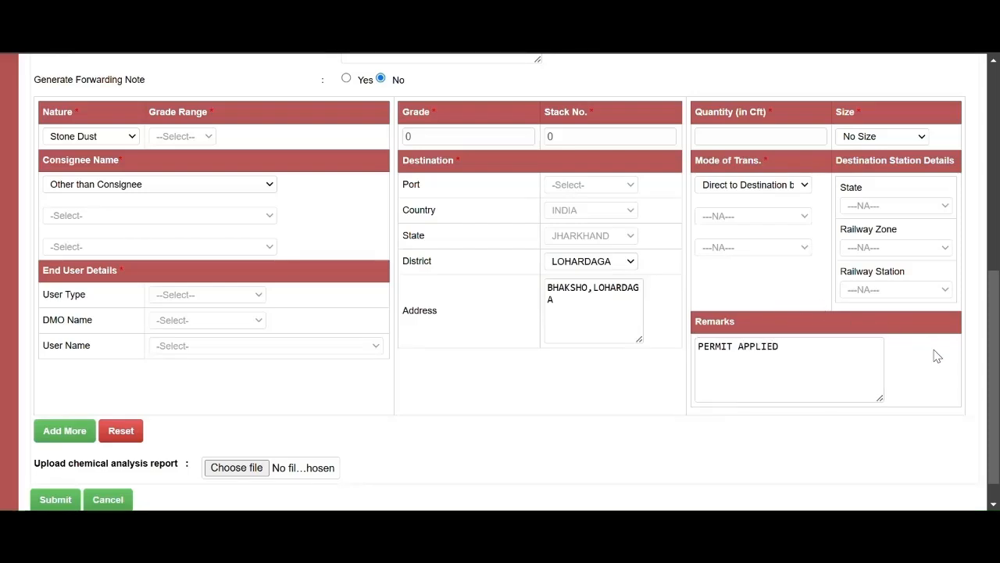
{"action": "left_click", "coordinate": [748, 137]}
{"action": "type", "text": "1000"}
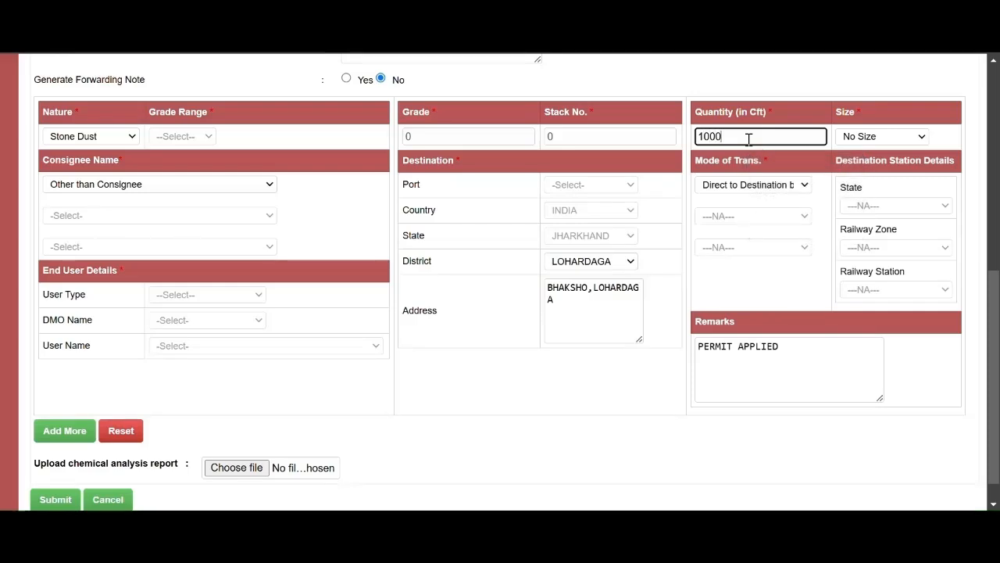
{"action": "left_click", "coordinate": [788, 85]}
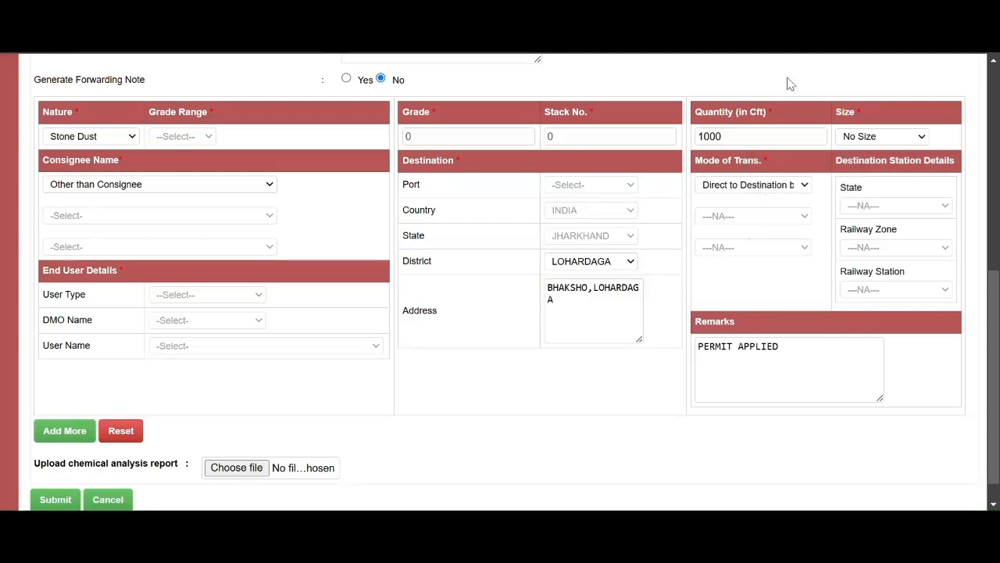
Add the completed stack details to the permit application and accept the confirmation.
{"action": "scroll", "coordinate": [46, 420], "scroll_direction": "down", "scroll_amount": 1}
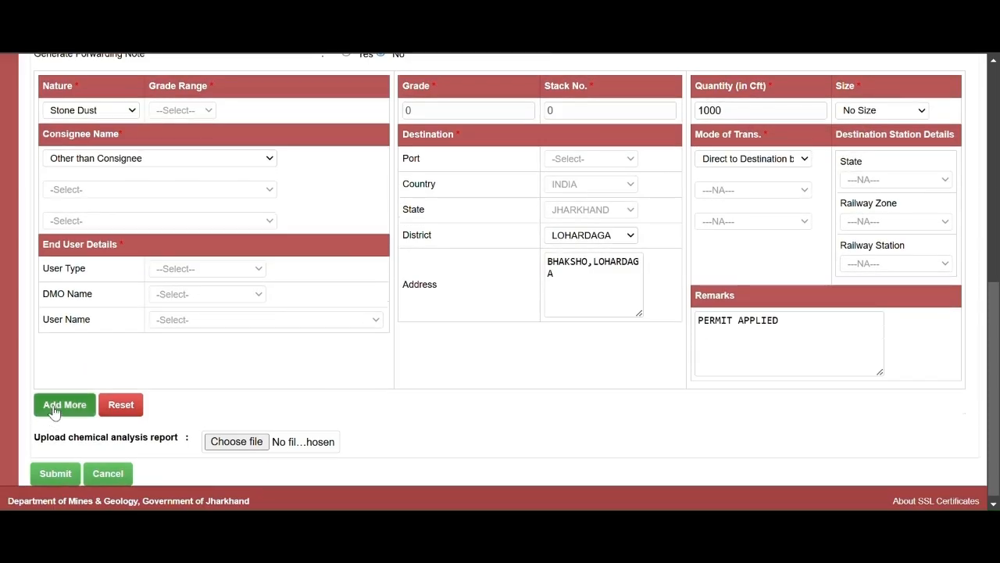
{"action": "left_click", "coordinate": [53, 407]}
{"action": "left_click", "coordinate": [590, 136]}
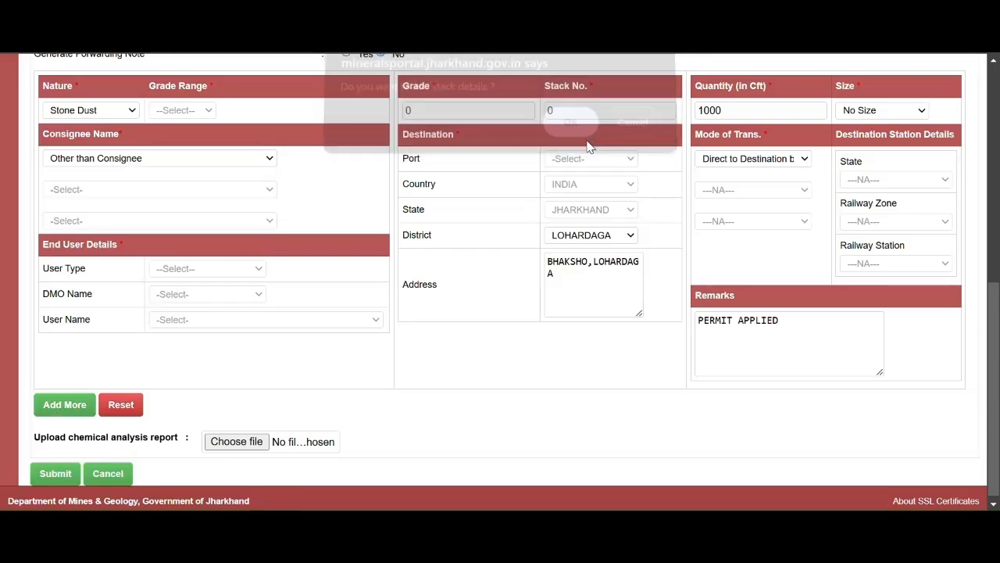
Submit the permit application with the added stone dust stack entry and accept the submission confirmation.
{"action": "left_click", "coordinate": [617, 145]}
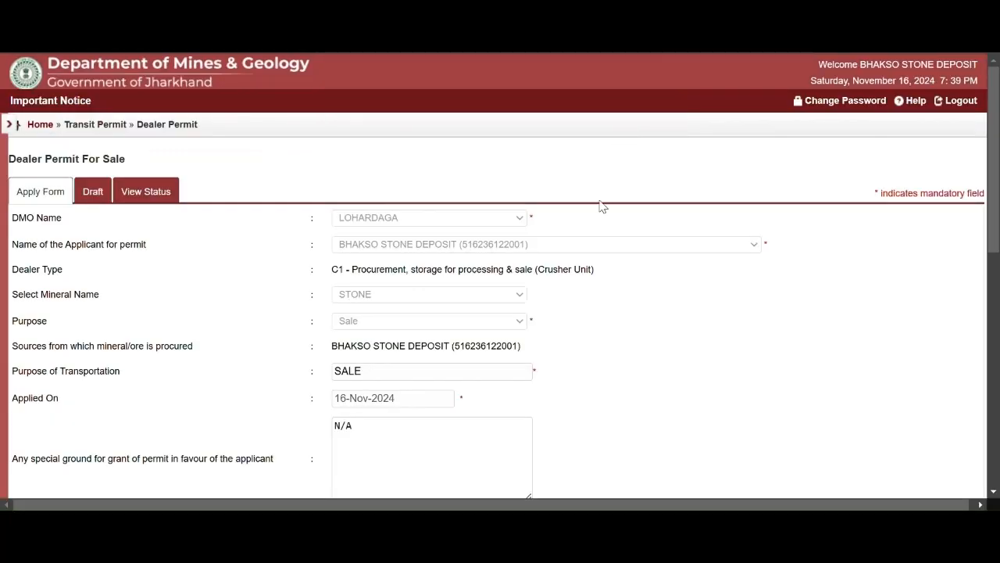
{"action": "scroll", "coordinate": [590, 301], "scroll_direction": "down", "scroll_amount": 4}
{"action": "scroll", "coordinate": [590, 301], "scroll_direction": "down", "scroll_amount": 3}
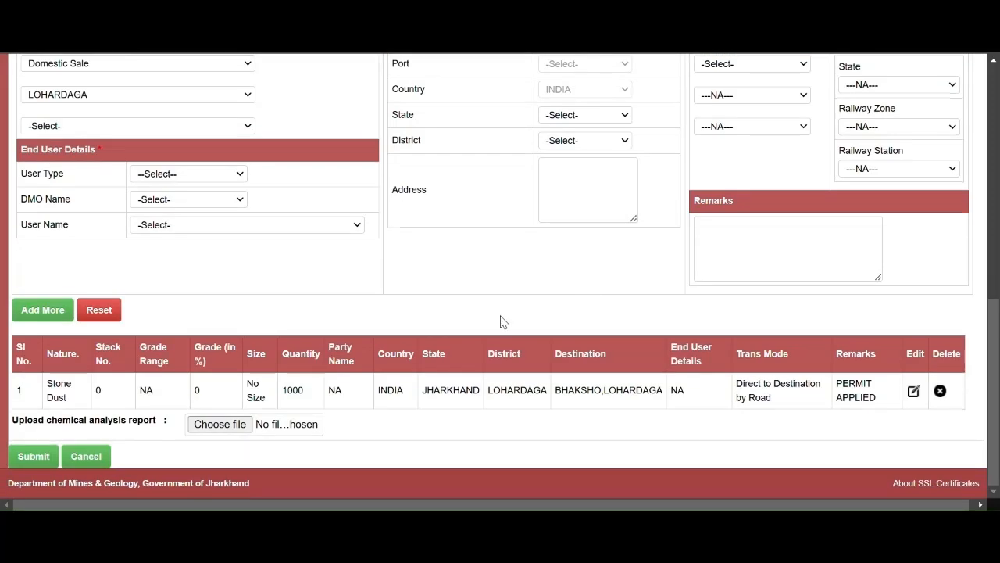
{"action": "left_click", "coordinate": [31, 461]}
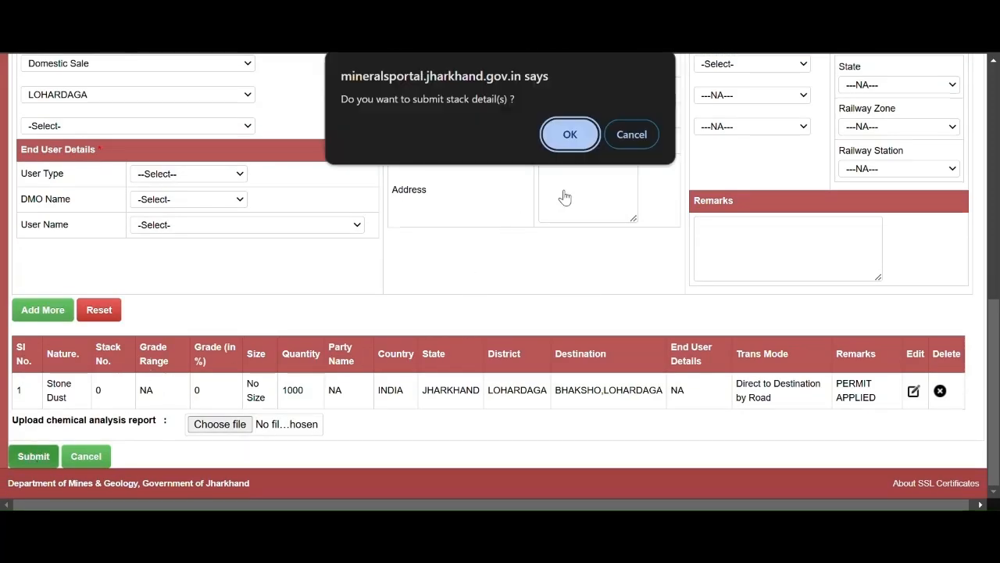
{"action": "left_click", "coordinate": [572, 136]}
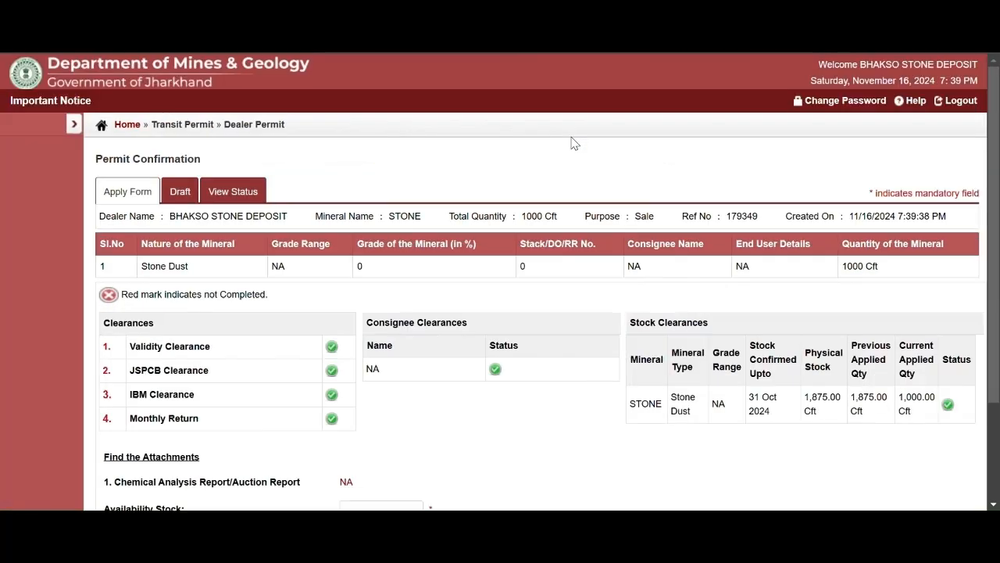
Examine the stone dust's physical stock, previously applied quantity and current applied quantity in the stock clearances of the permit confirmation.
{"action": "scroll", "coordinate": [571, 143], "scroll_direction": "down", "scroll_amount": 3}
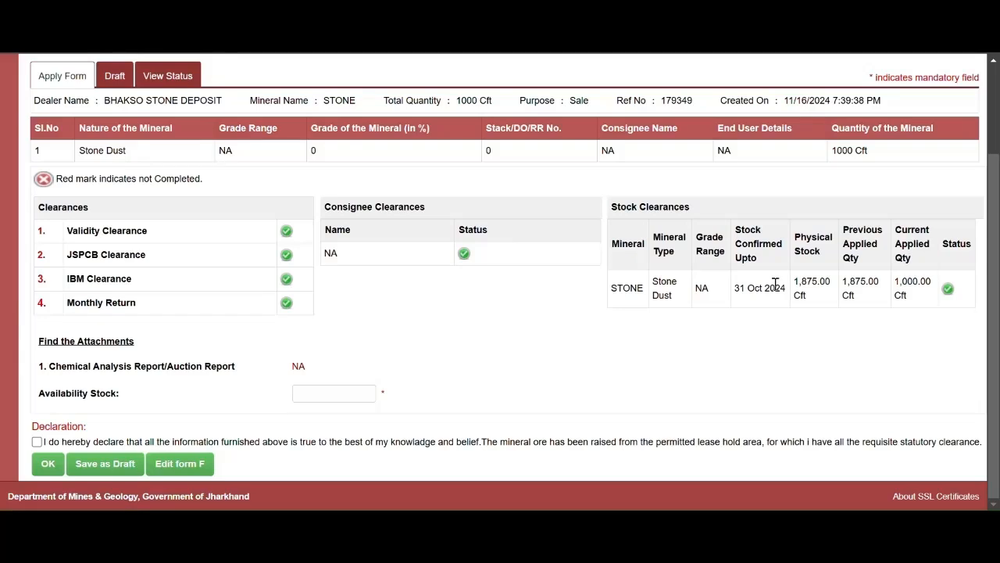
{"action": "left_click_drag", "start_coordinate": [795, 279], "coordinate": [818, 307]}
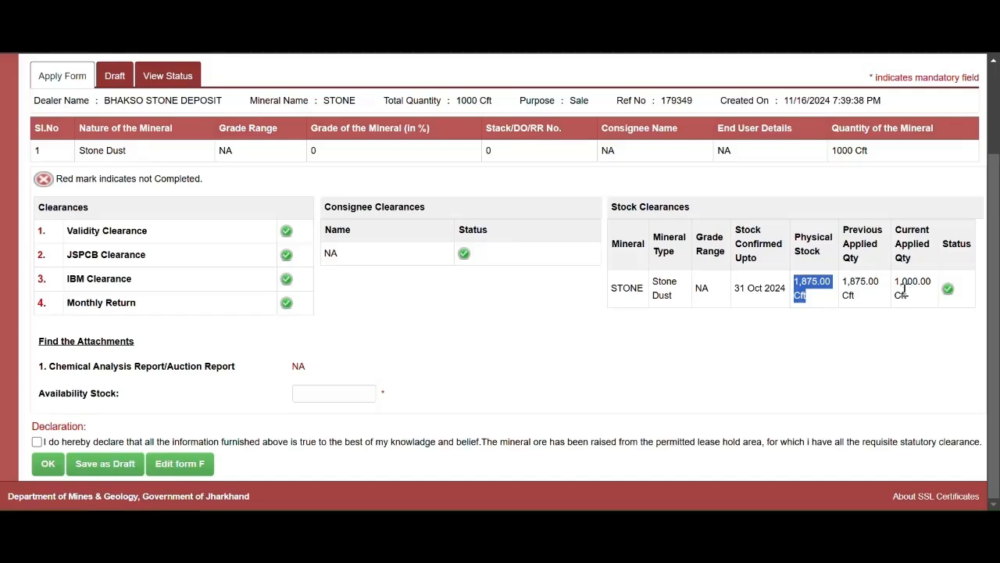
{"action": "left_click_drag", "start_coordinate": [897, 281], "coordinate": [923, 304]}
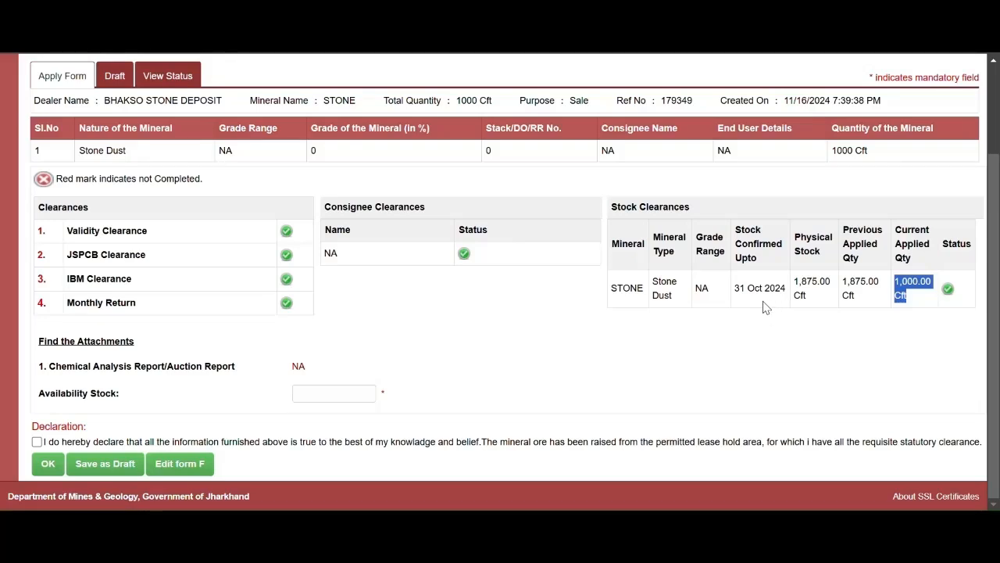
{"action": "left_click_drag", "start_coordinate": [793, 283], "coordinate": [904, 296]}
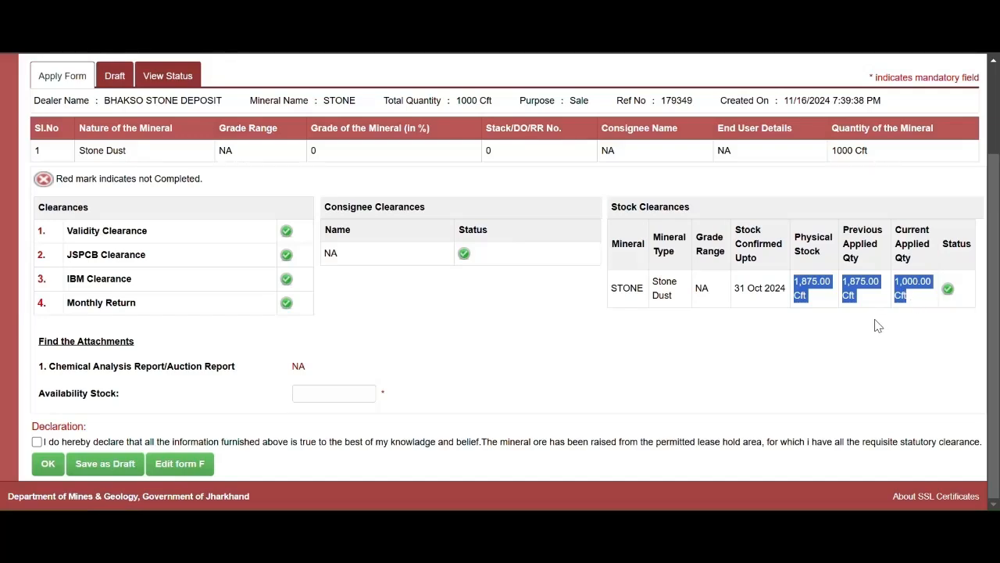
{"action": "left_click", "coordinate": [844, 360]}
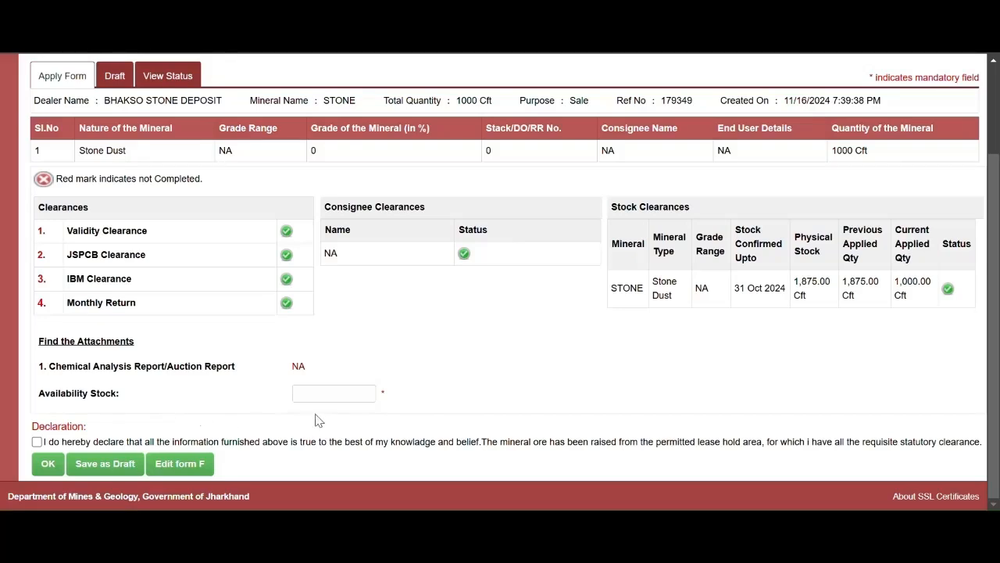
Set the availability stock to 1875 and accept the declaration that the furnished information is true.
{"action": "left_click", "coordinate": [333, 398]}
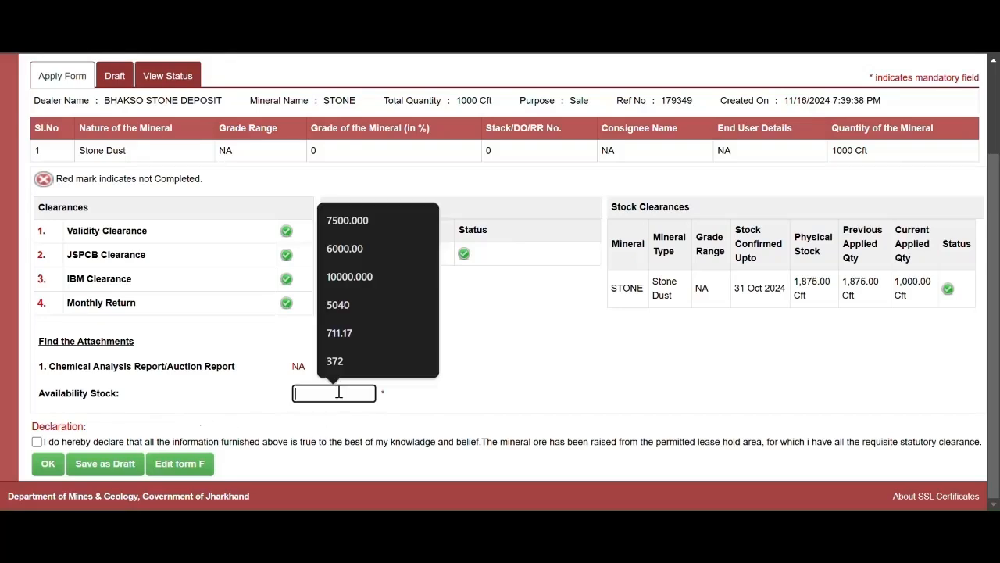
{"action": "left_click", "coordinate": [500, 389]}
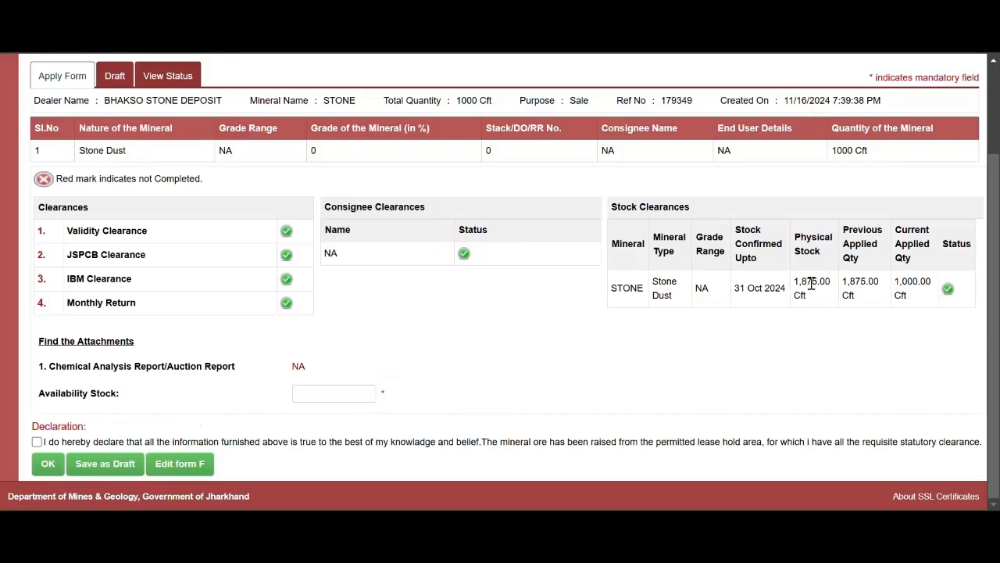
{"action": "left_click", "coordinate": [352, 393]}
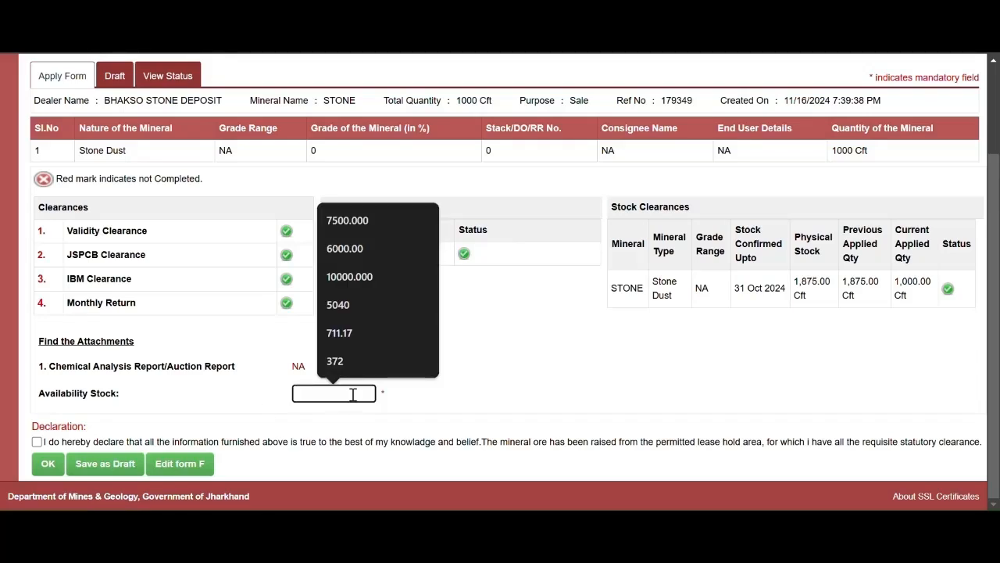
{"action": "type", "text": "1875"}
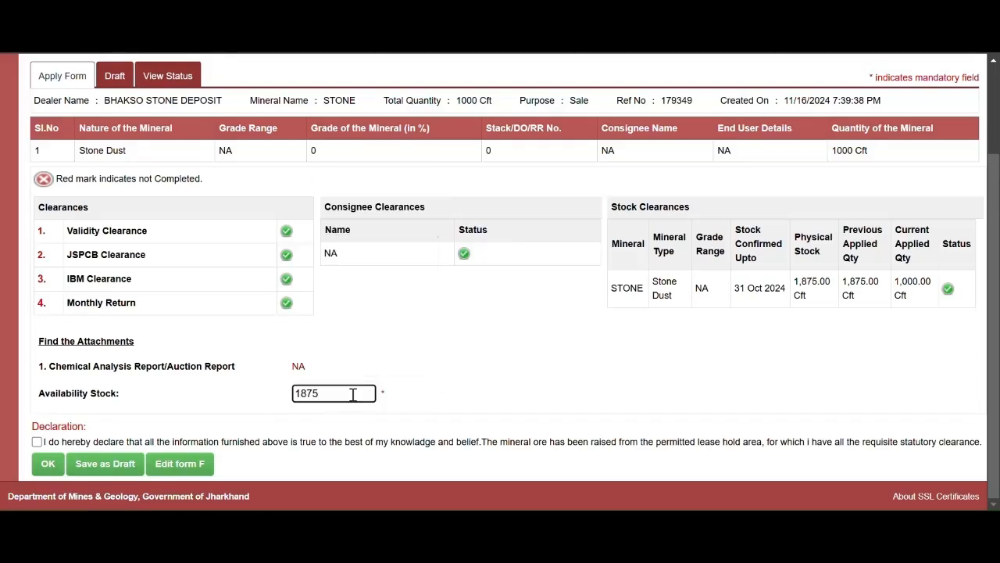
{"action": "left_click", "coordinate": [37, 442]}
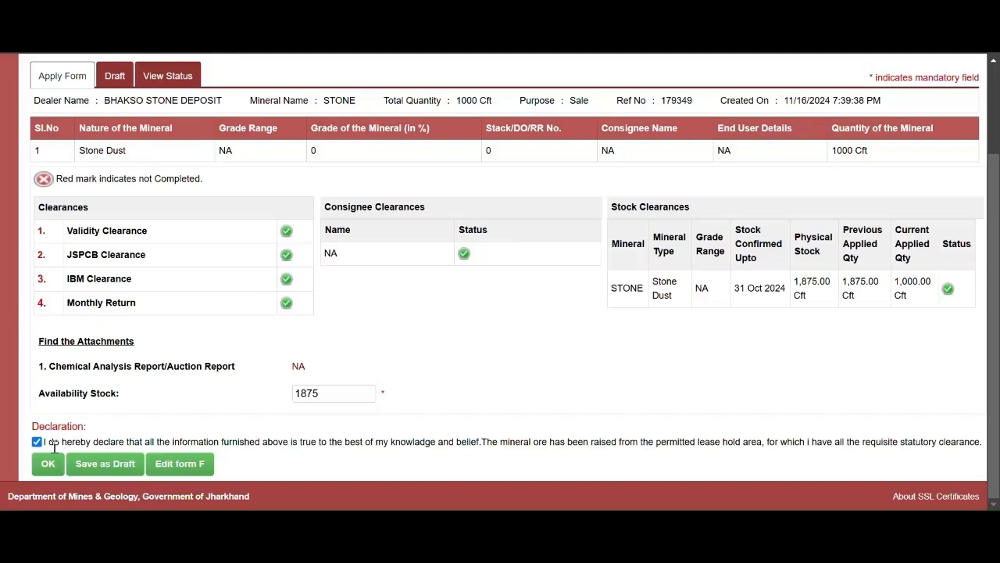